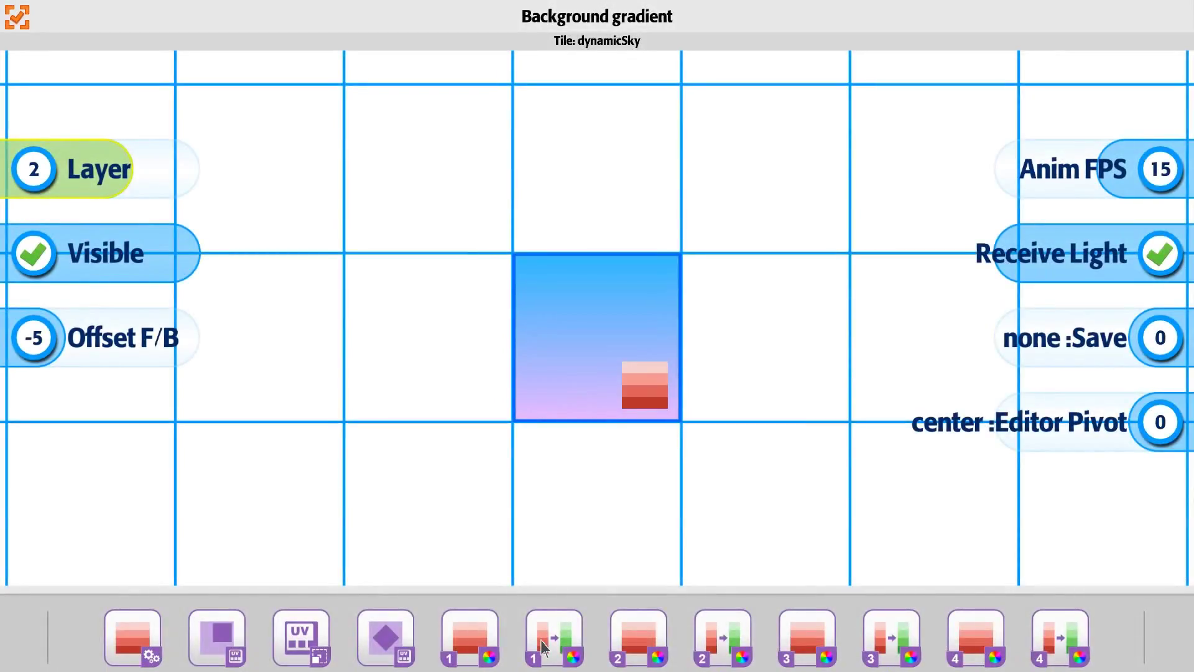
# - Cycle the blue sky tile's Camera Trigger Use For to all and back to one, then close
pyautogui.moveTo(1109, 625); pyautogui.dragTo(494, 636)
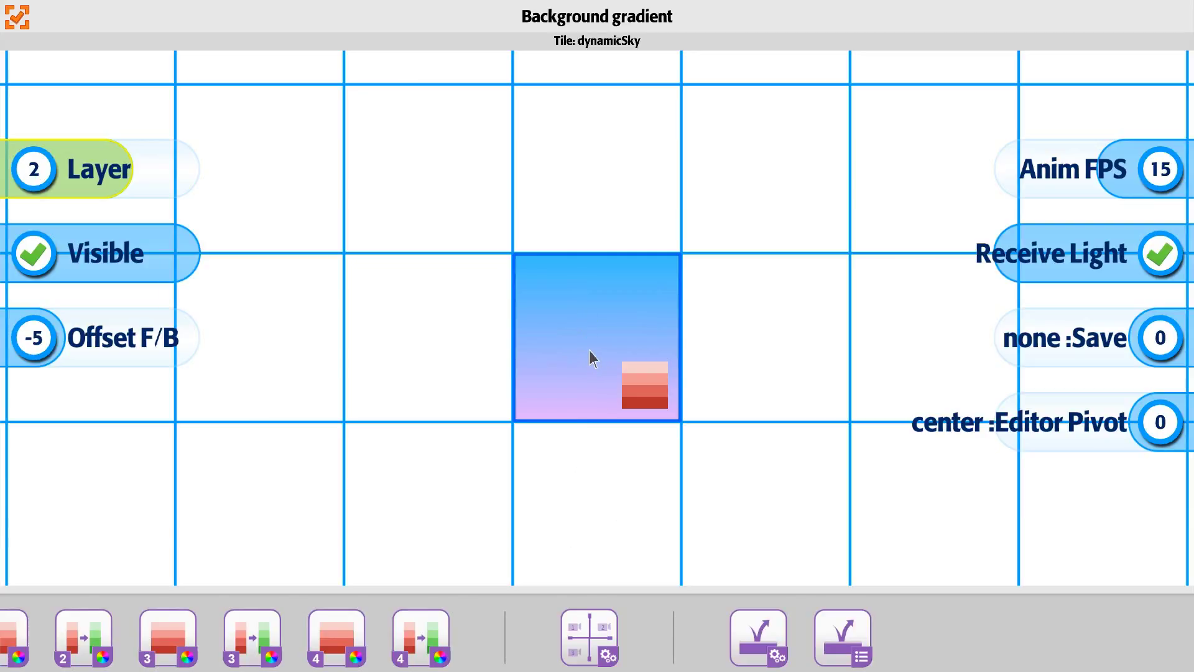
pyautogui.click(594, 647)
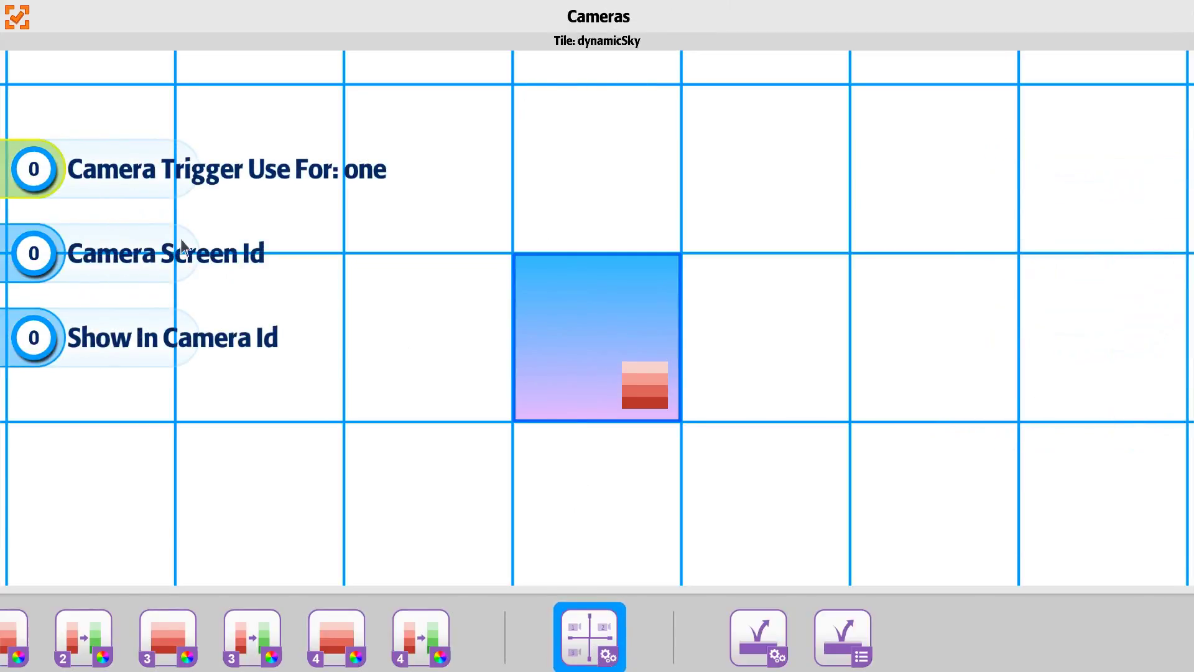
pyautogui.click(24, 182)
pyautogui.click(159, 179)
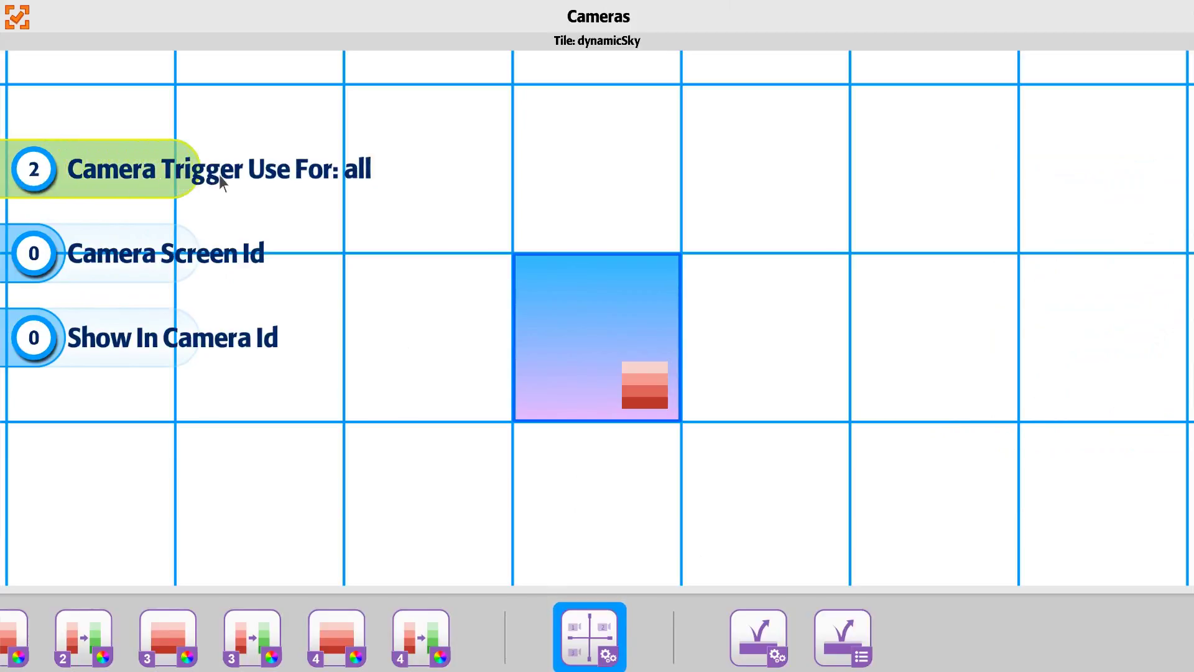
pyautogui.click(185, 176)
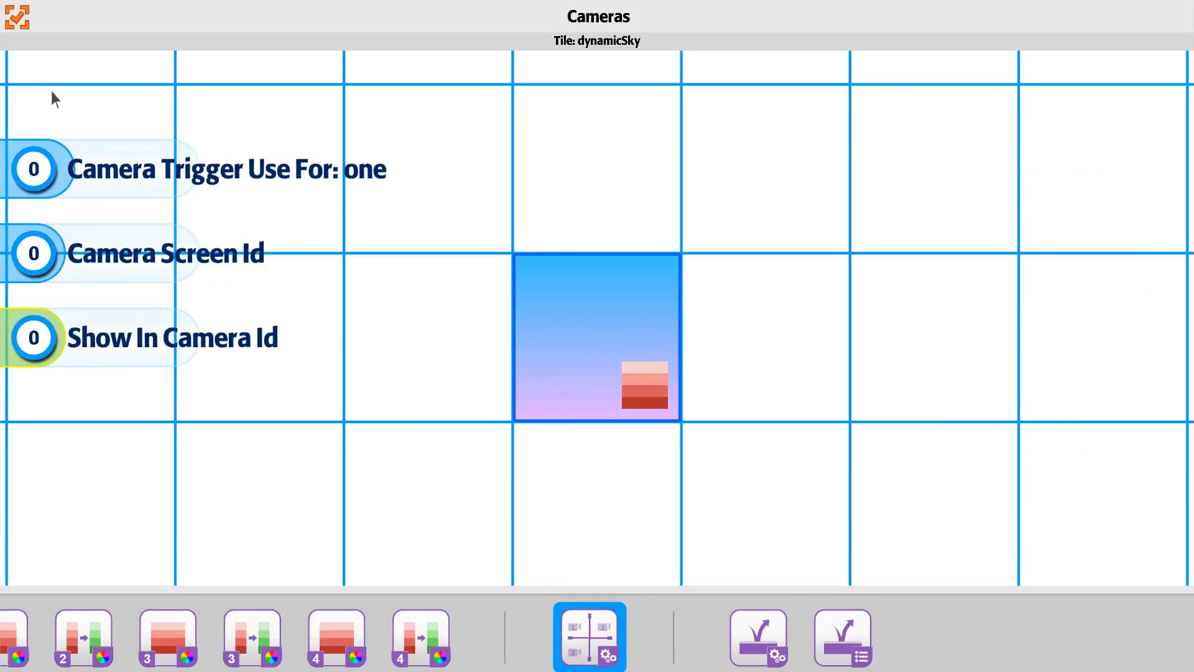
pyautogui.click(21, 24)
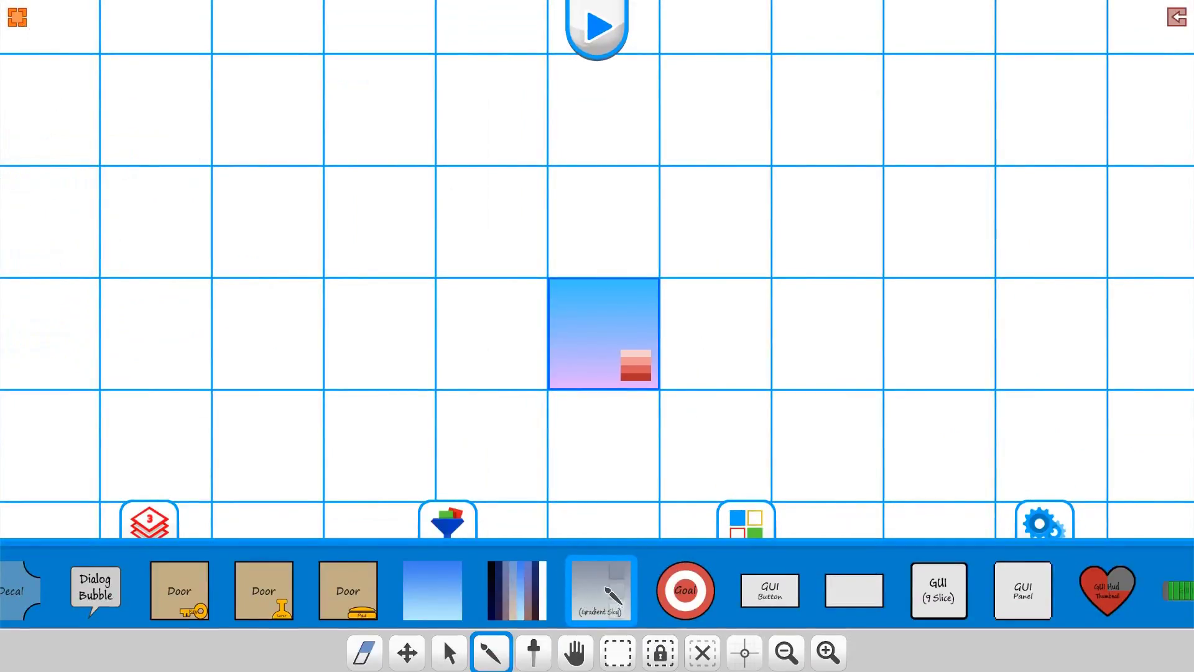
# - Add a second sky tile to the right with gradient colours 230/176/22 and 53/191/62
pyautogui.click(783, 326)
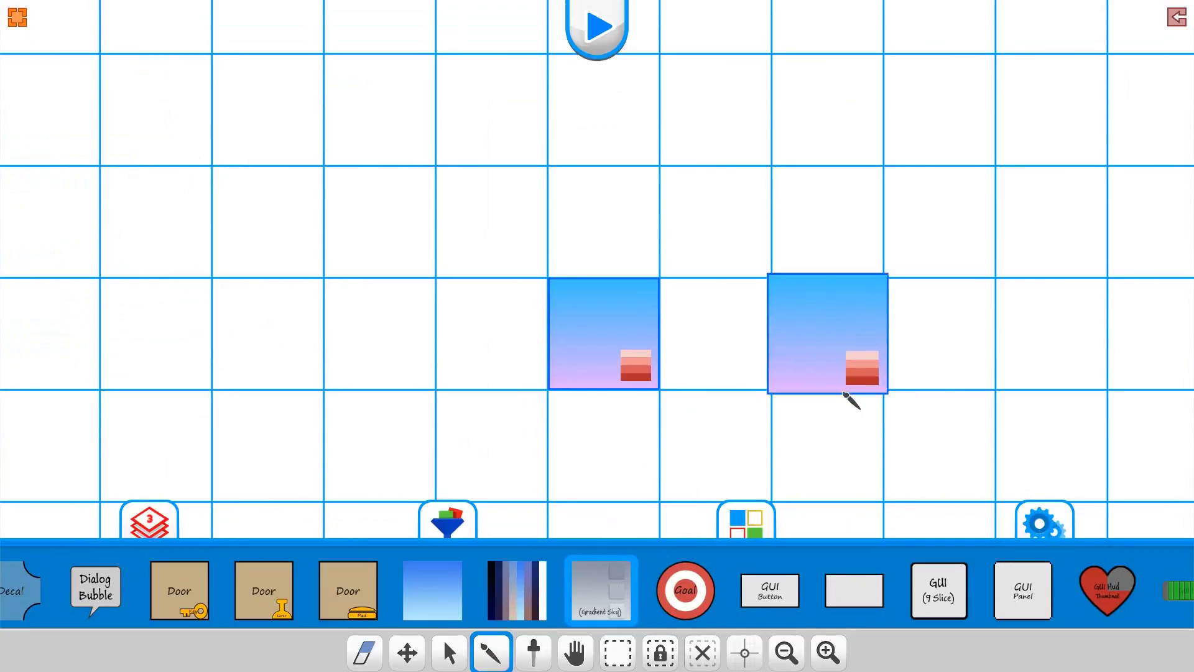
pyautogui.click(852, 346)
pyautogui.moveTo(1105, 597); pyautogui.dragTo(550, 619)
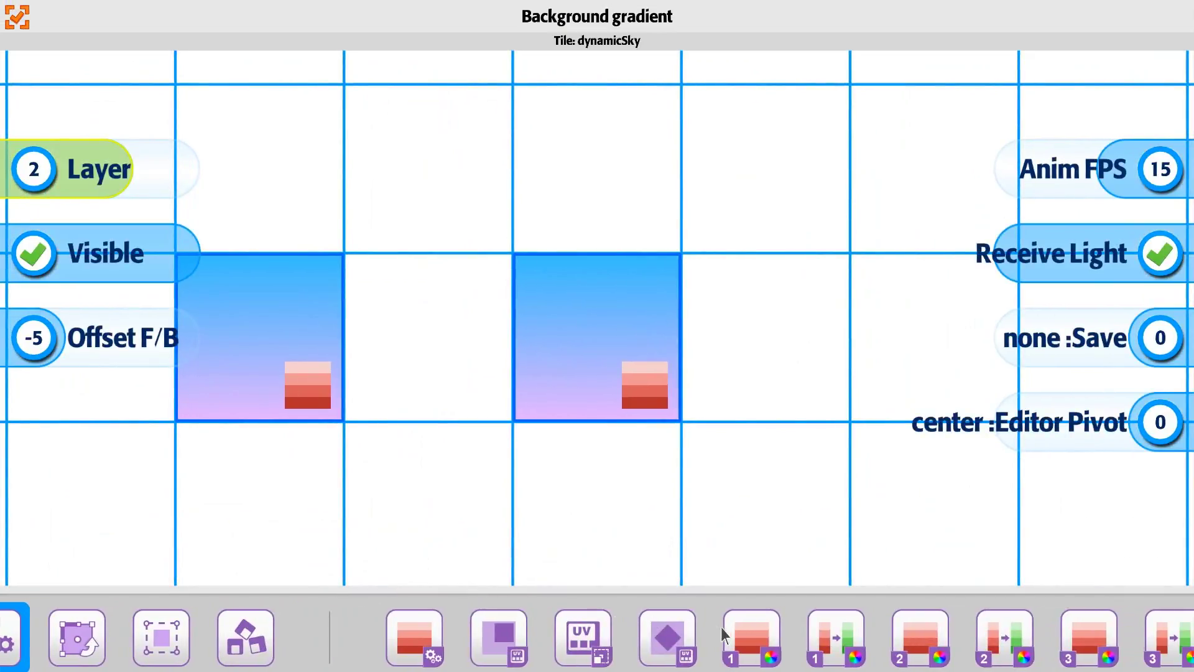
pyautogui.click(750, 636)
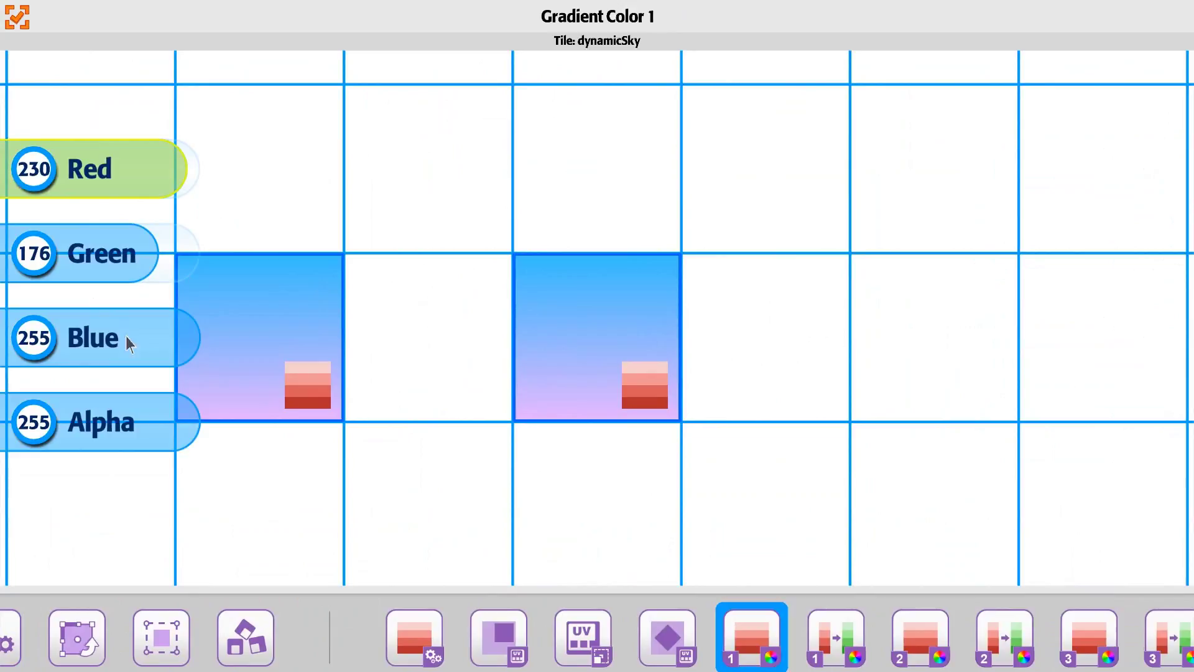
pyautogui.moveTo(125, 335); pyautogui.dragTo(43, 349)
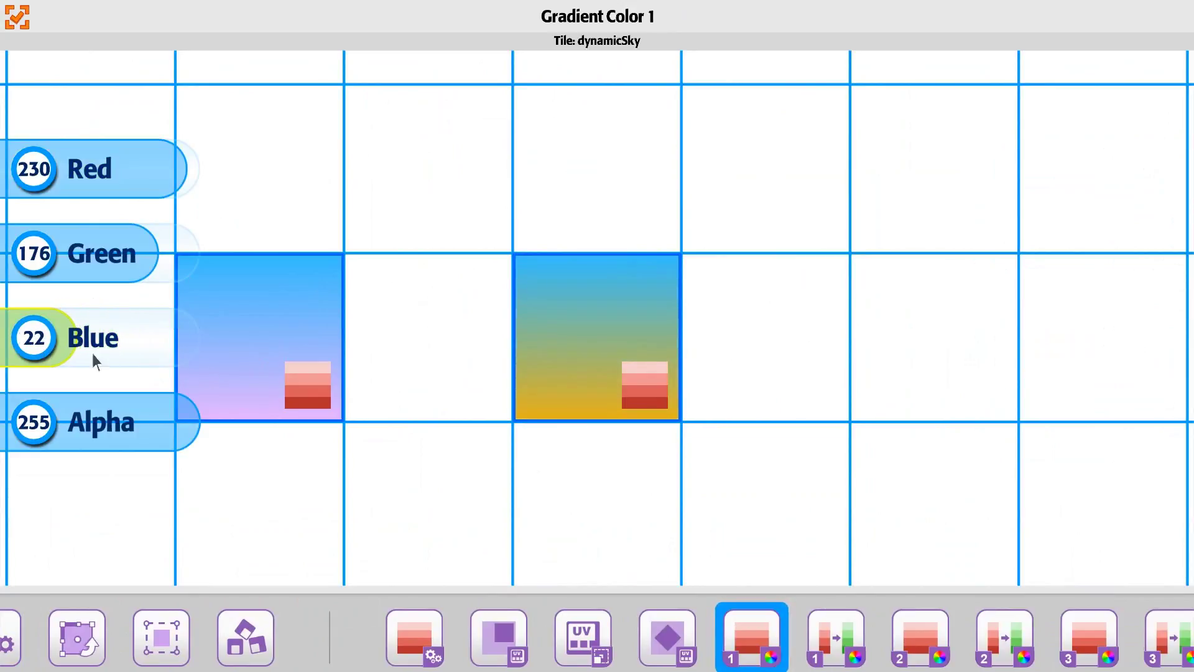
pyautogui.click(919, 633)
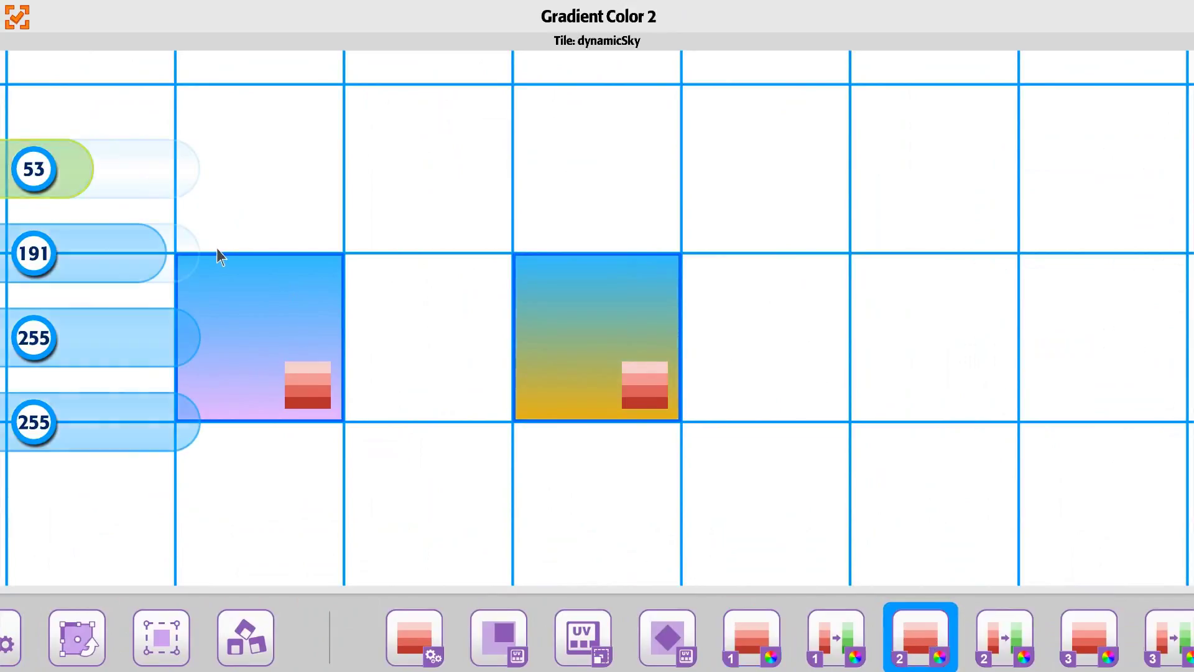
pyautogui.moveTo(148, 345); pyautogui.dragTo(77, 352)
pyautogui.hscroll(5, 418, 628)
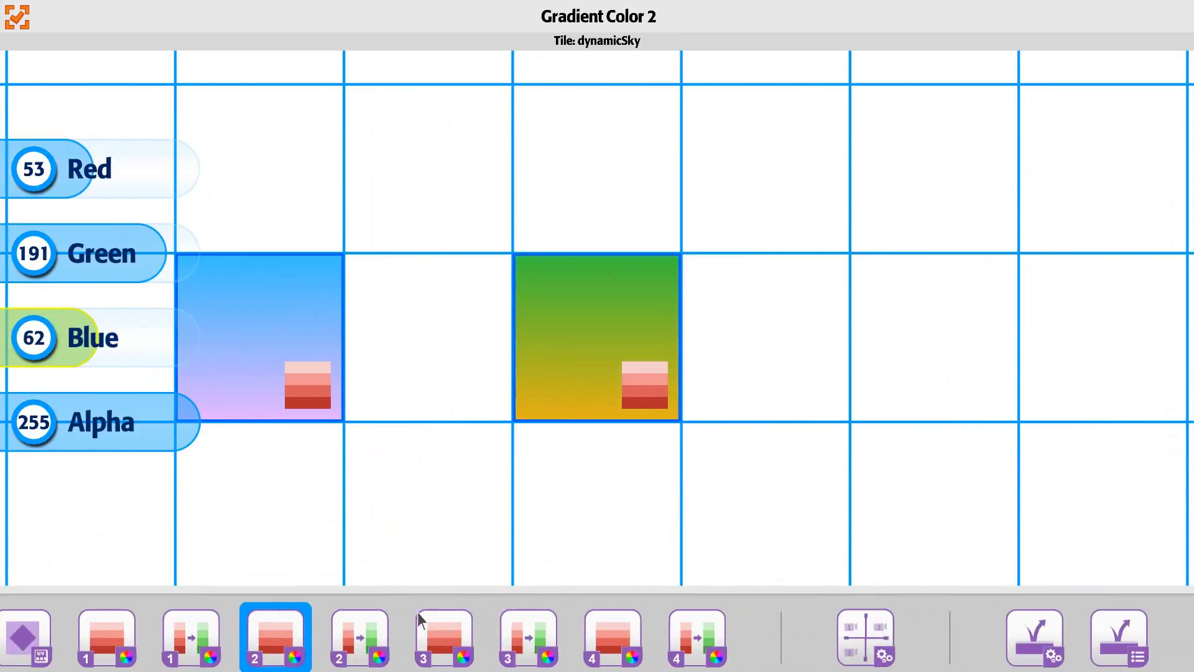
pyautogui.click(806, 634)
# - Set the green-yellow tile's Camera Screen Id and Show In Camera Id to 1
pyautogui.moveTo(908, 632); pyautogui.dragTo(707, 626)
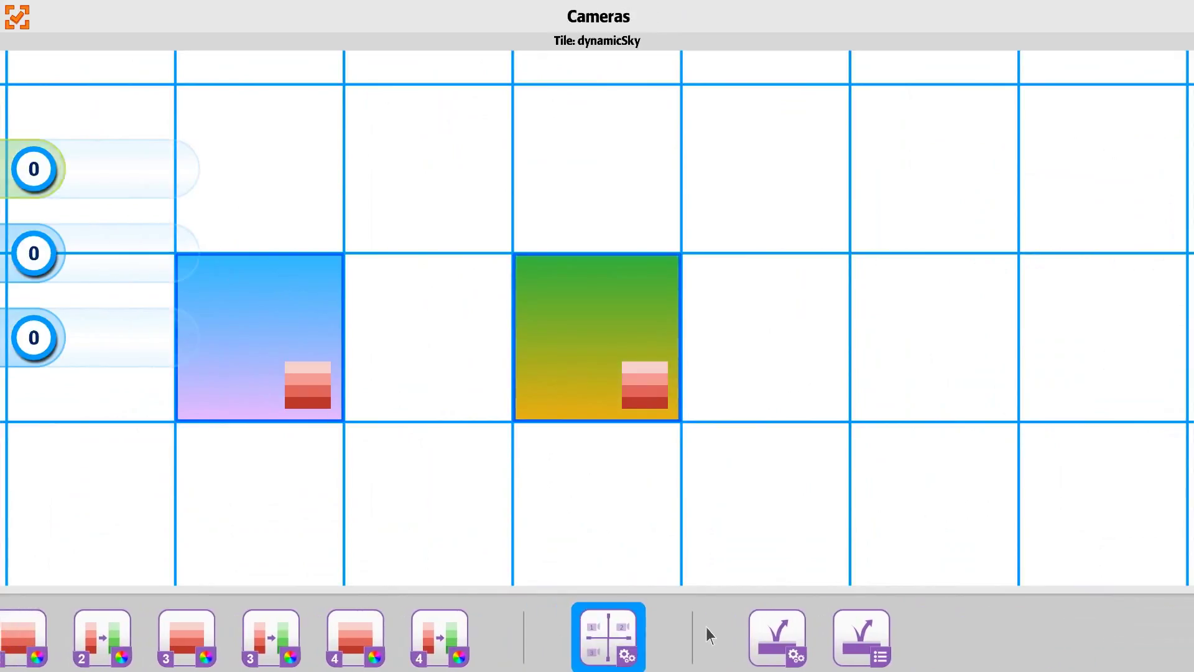
pyautogui.click(94, 339)
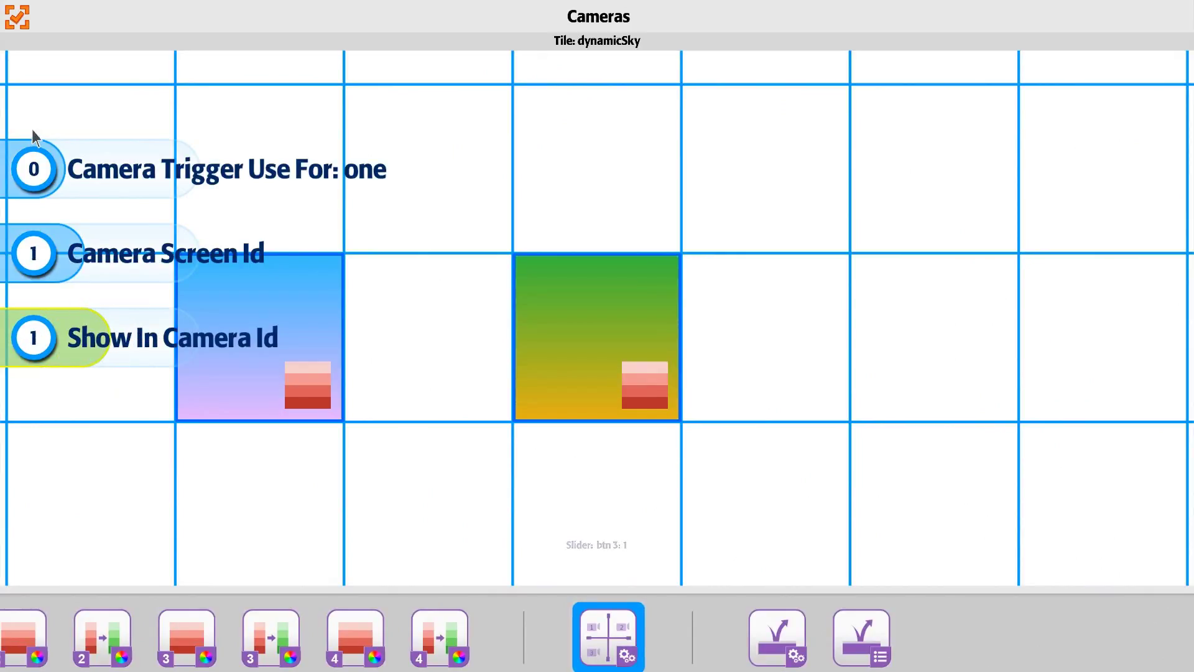
pyautogui.click(23, 25)
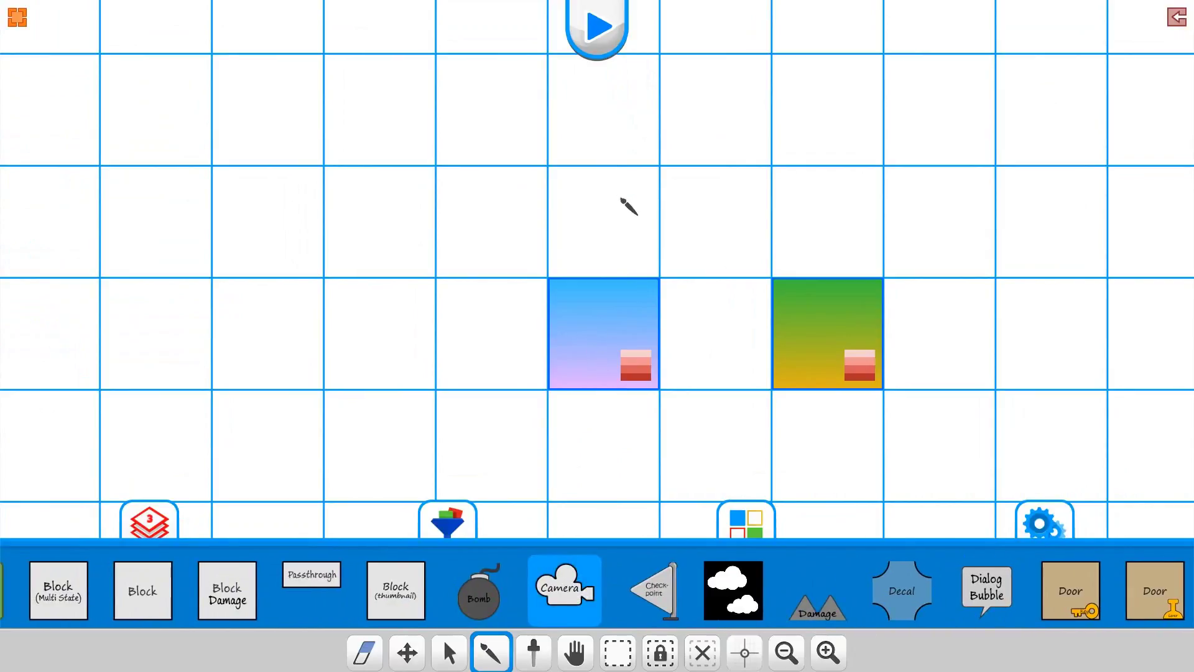
# - Place Camera objects above both sky tiles and check the left camera's Screen Id 0
pyautogui.click(621, 203)
pyautogui.click(868, 231)
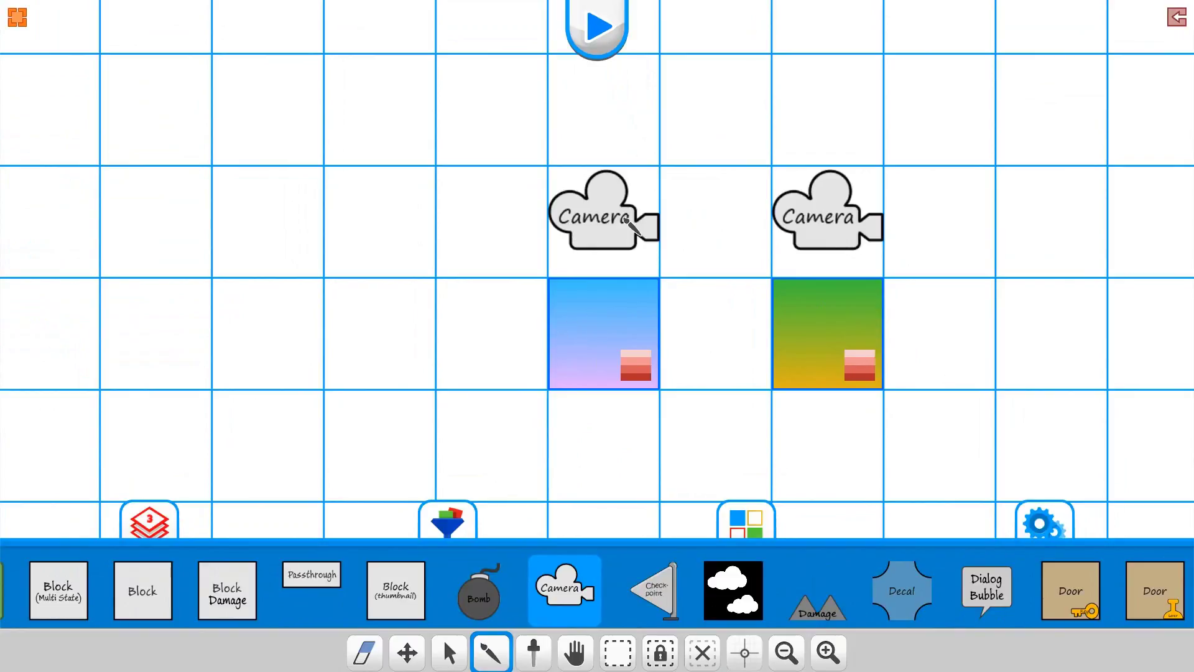
pyautogui.click(627, 219)
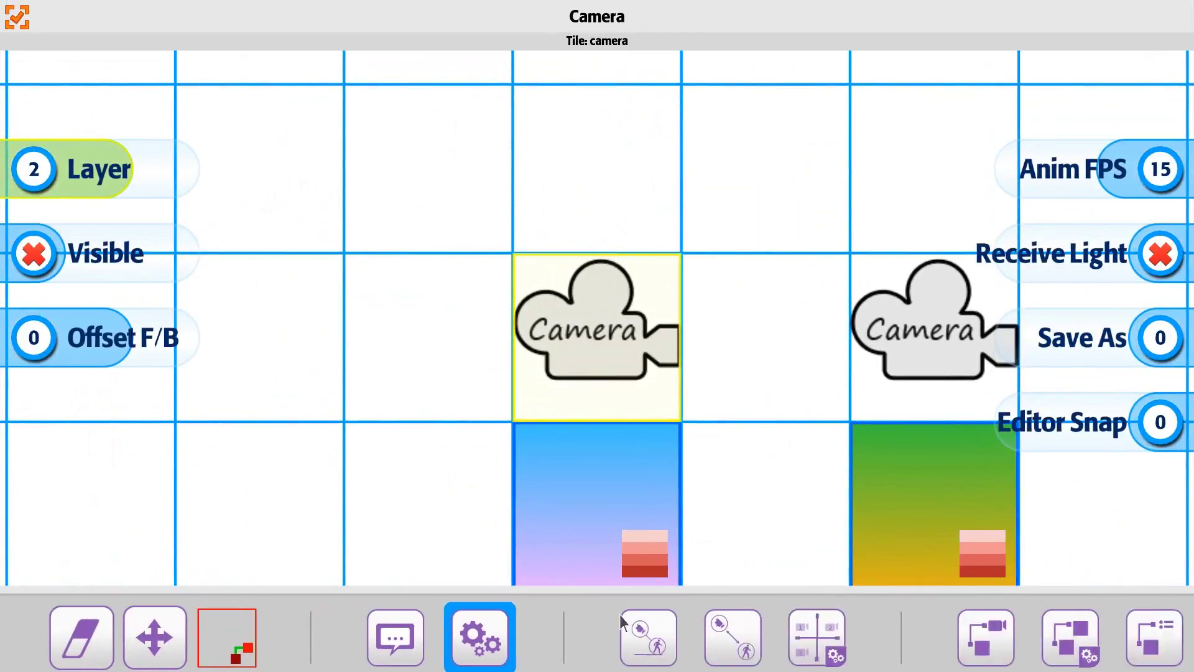
pyautogui.moveTo(620, 614); pyautogui.dragTo(293, 610)
pyautogui.click(463, 637)
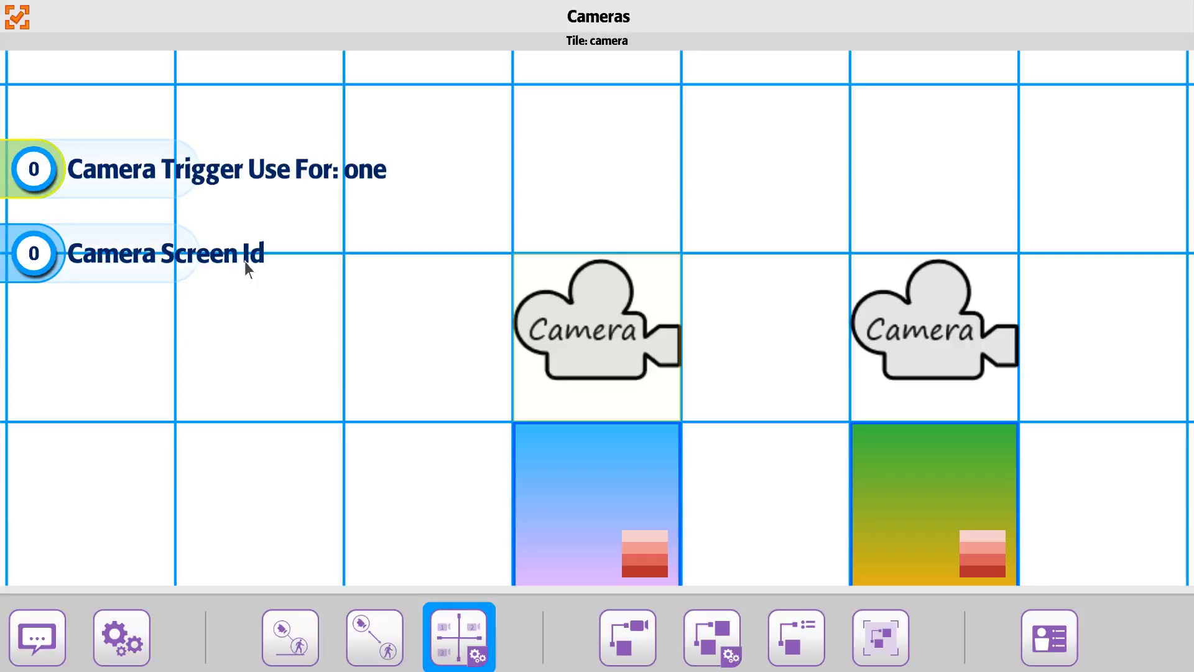
# - Assign the right camera, above the green-yellow tile, Camera Screen Id 1
pyautogui.click(18, 17)
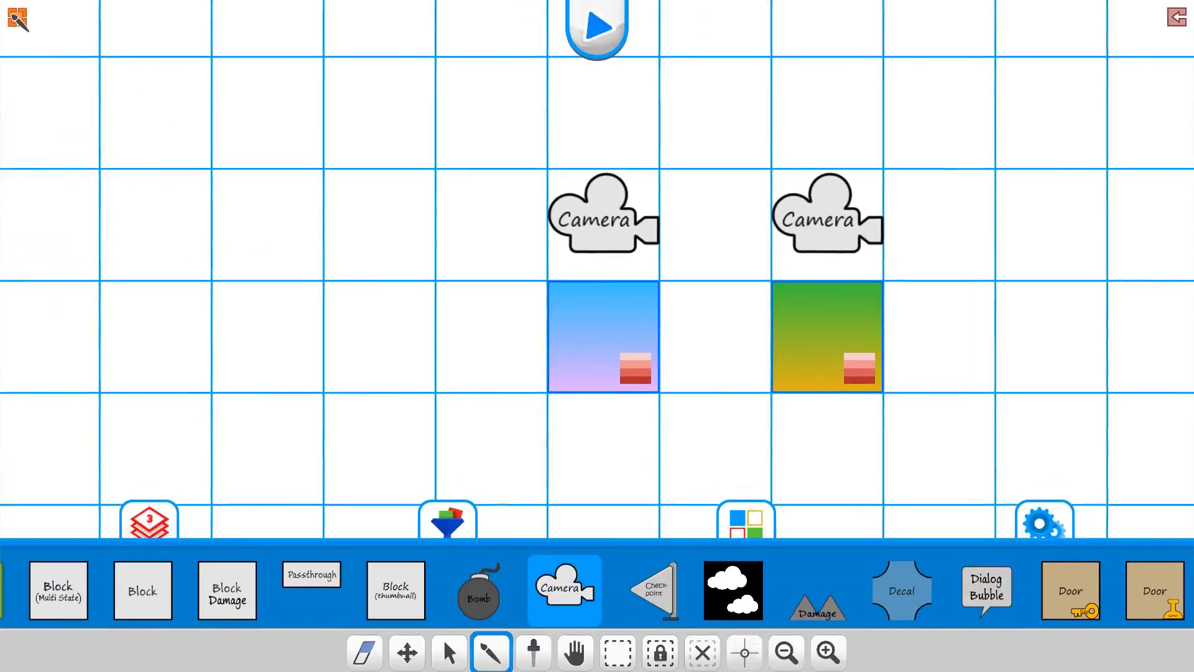
pyautogui.click(839, 241)
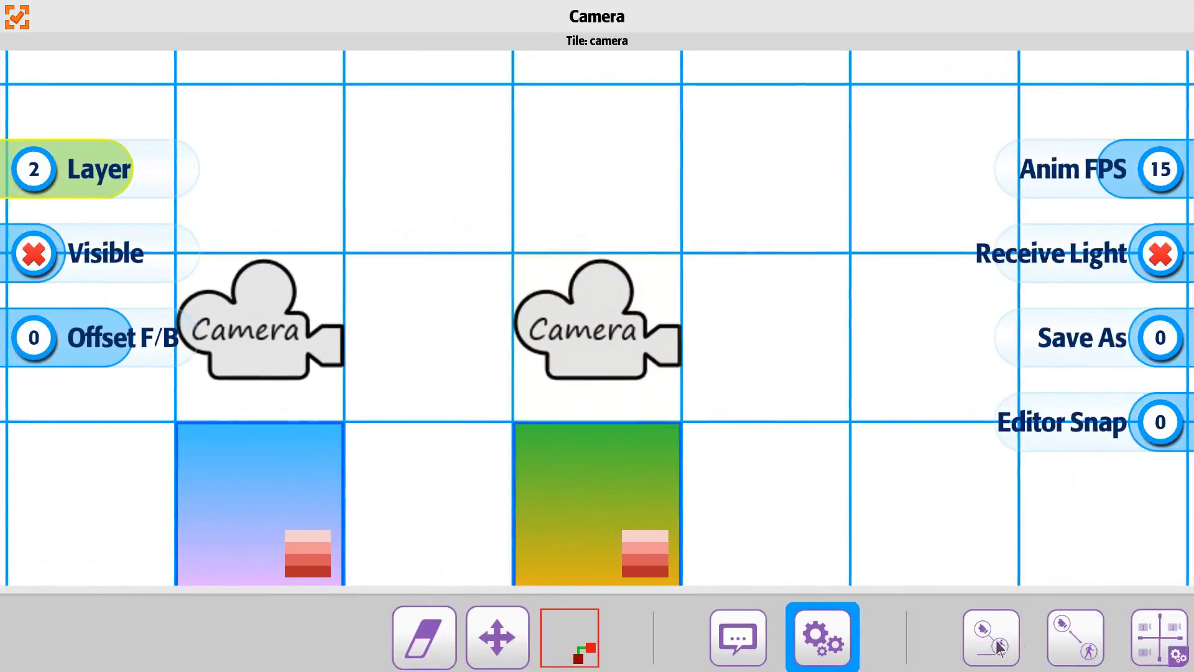
pyautogui.moveTo(997, 646); pyautogui.dragTo(535, 627)
pyautogui.click(659, 637)
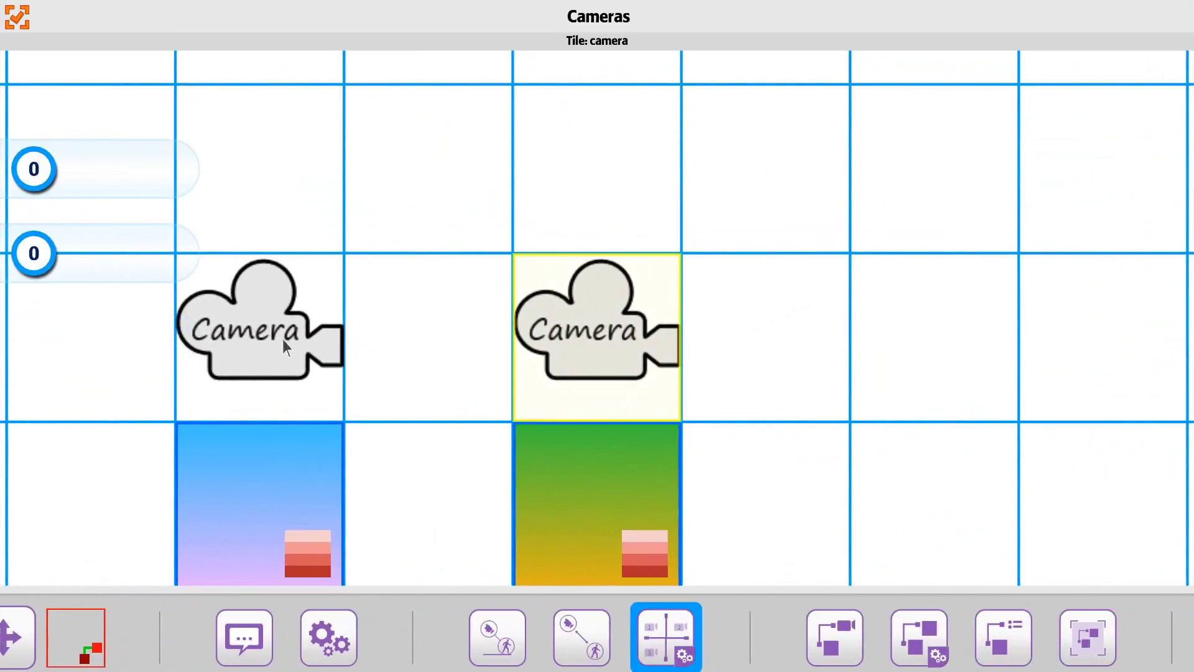
pyautogui.click(290, 355)
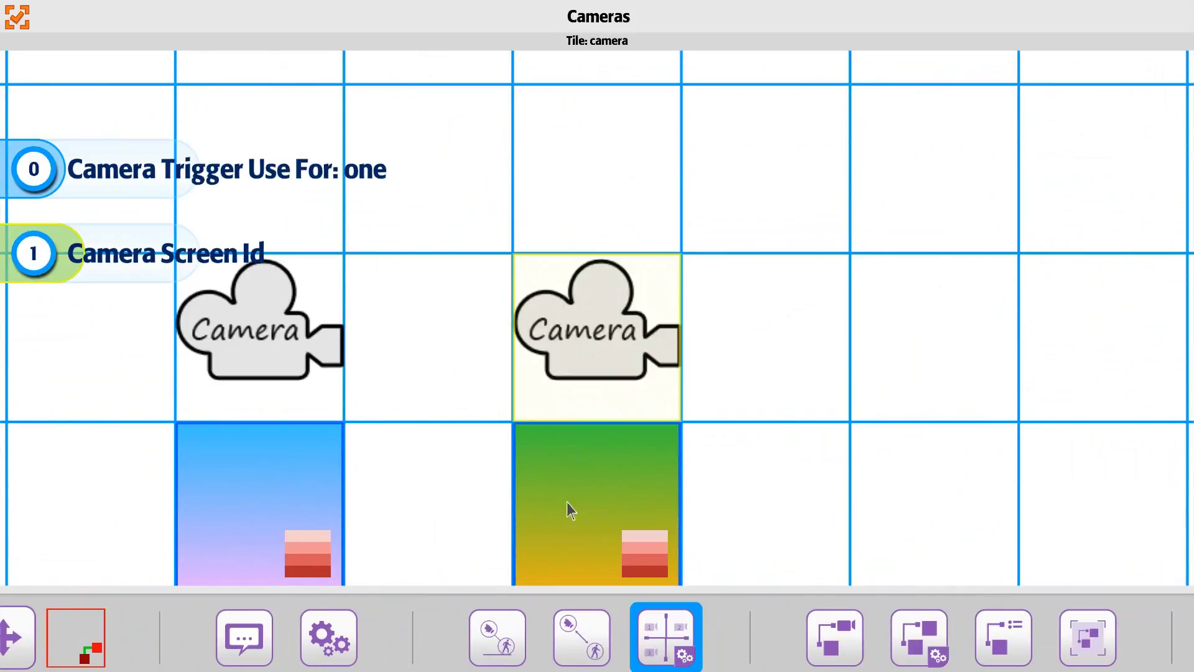
# - Place a split screen tile from the camera behaviour palette above the right camera
pyautogui.click(17, 17)
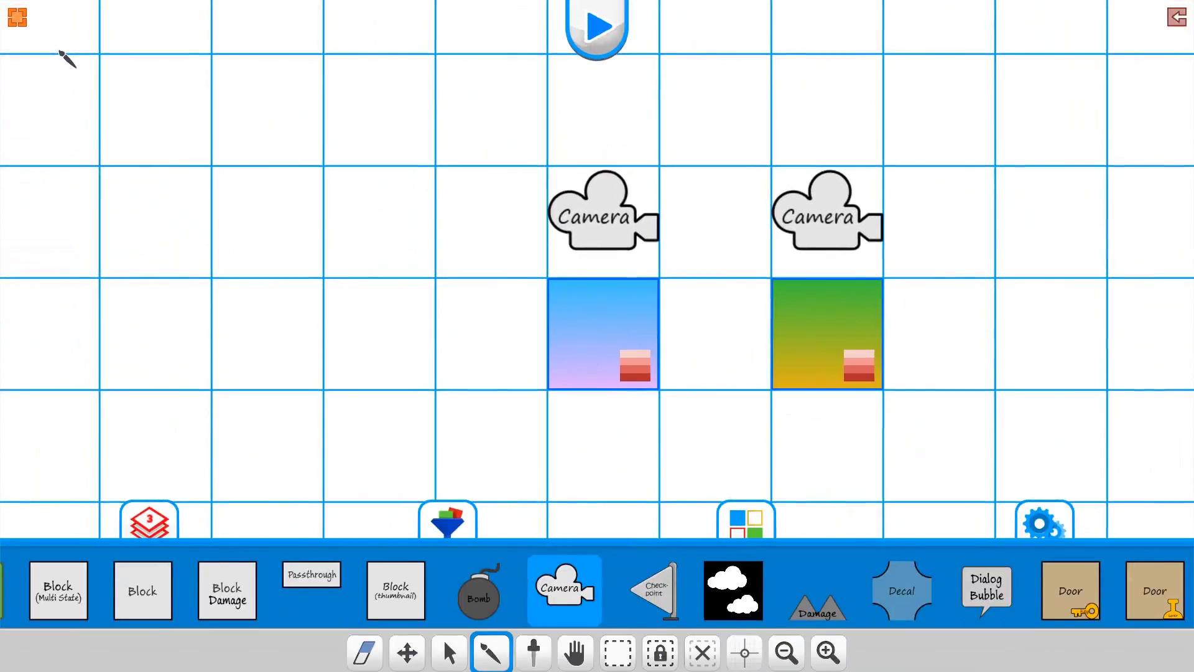
pyautogui.click(746, 521)
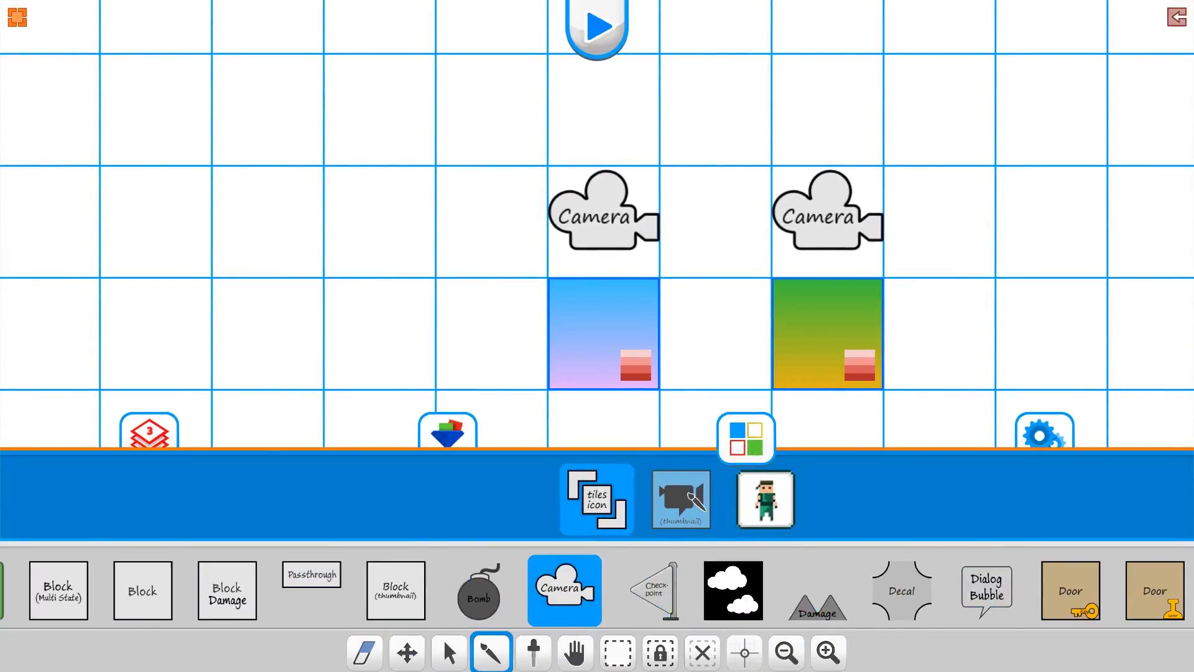
pyautogui.click(684, 497)
pyautogui.scroll(-5, 635, 597)
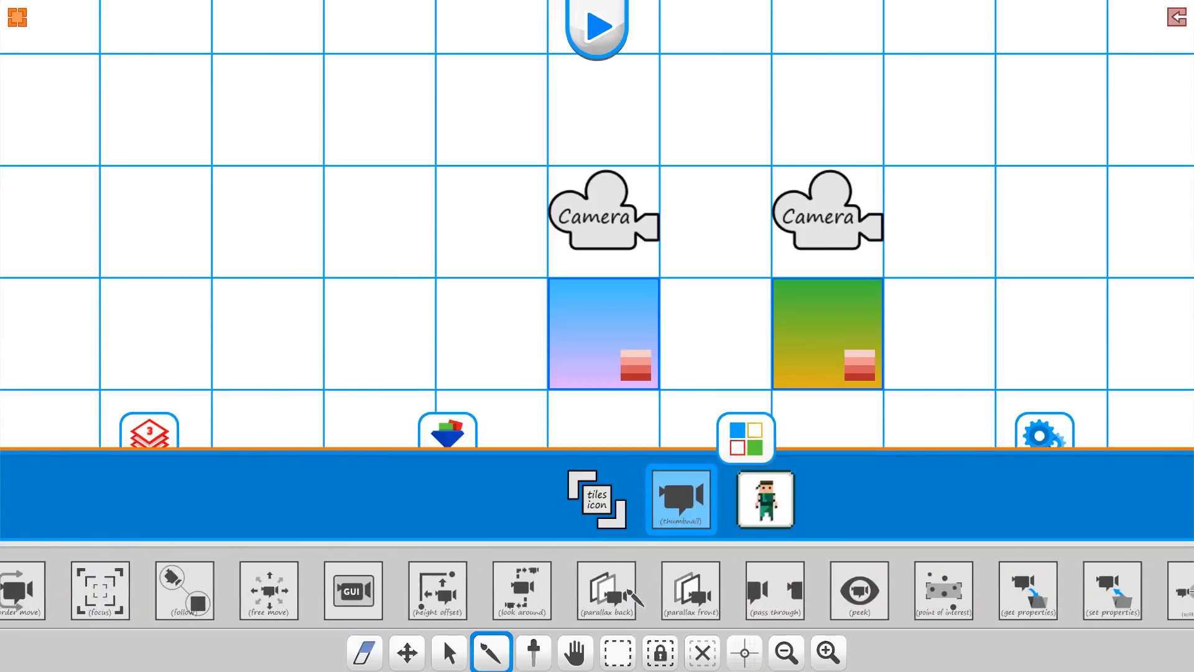
pyautogui.scroll(-3, 629, 592)
pyautogui.click(659, 602)
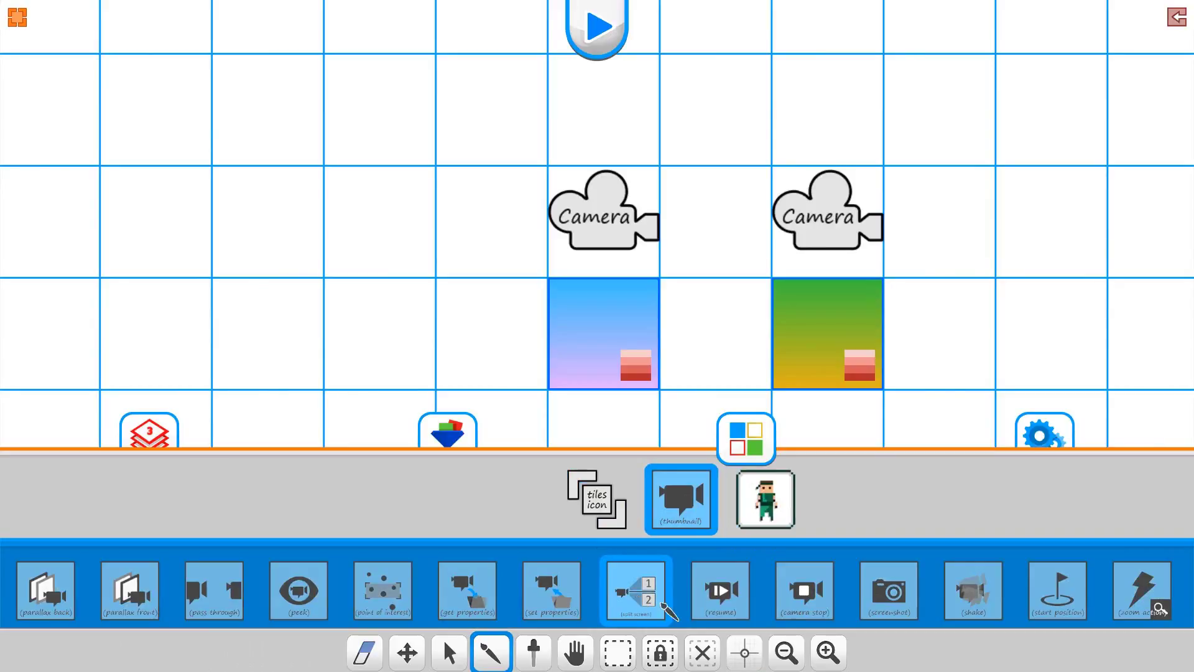
pyautogui.click(729, 127)
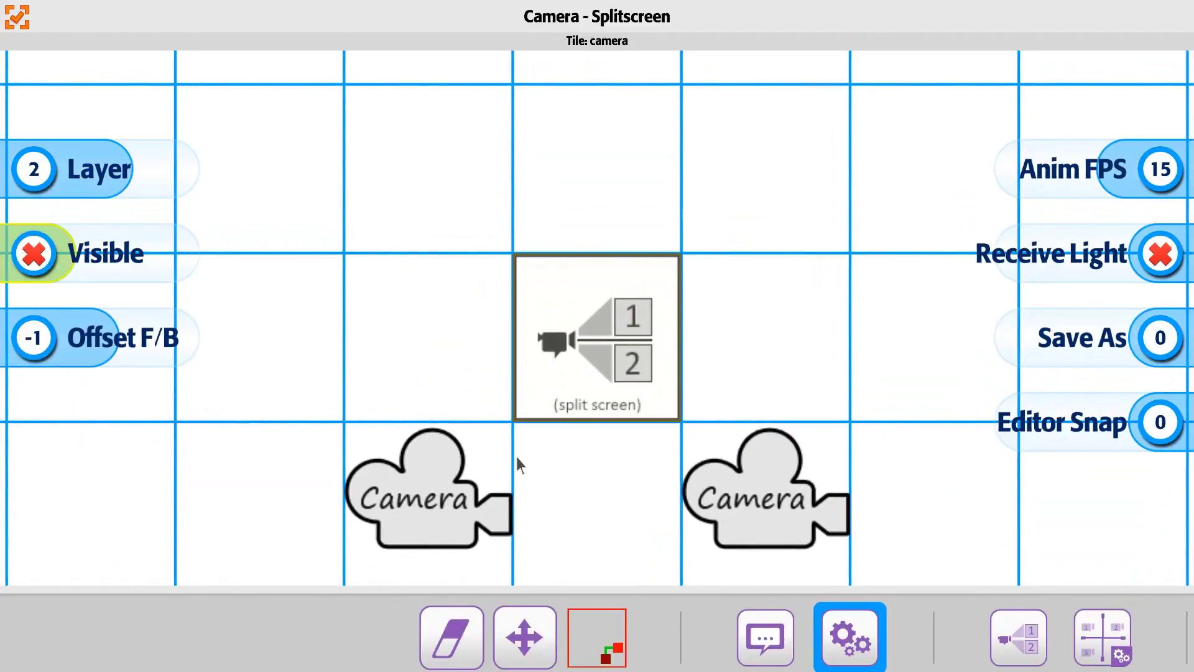
# - Make the split screen tile visible, confirming Split Column 2 and Split Row 1
pyautogui.press('Return')
pyautogui.scroll(-3, 529, 625)
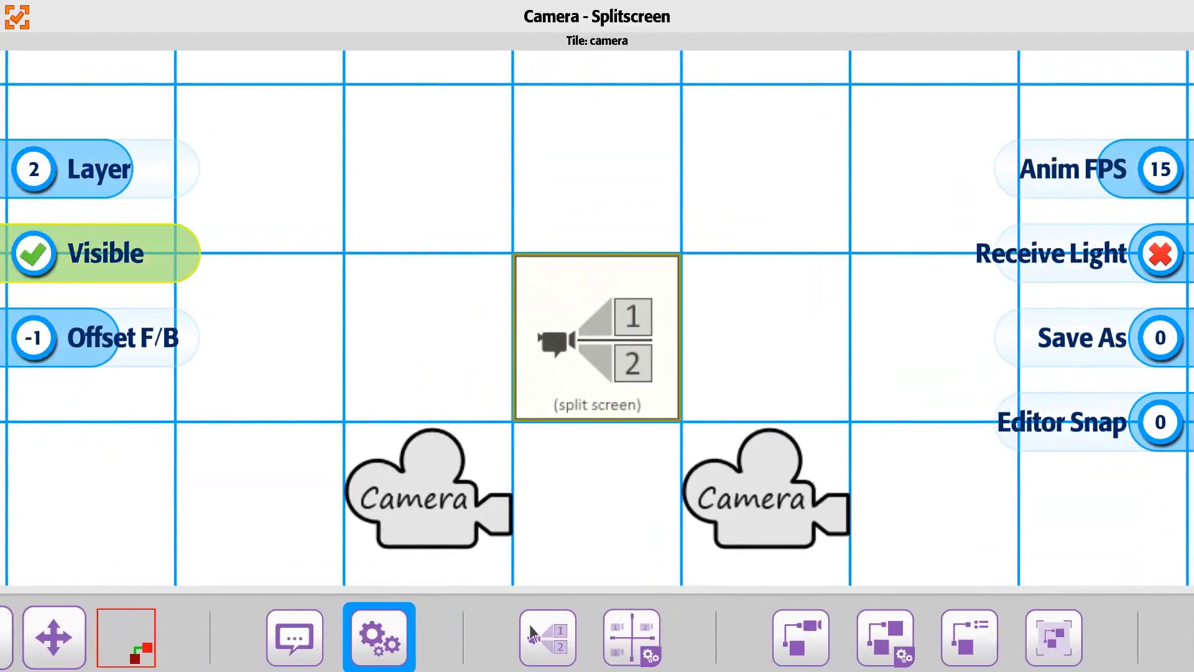
pyautogui.click(607, 629)
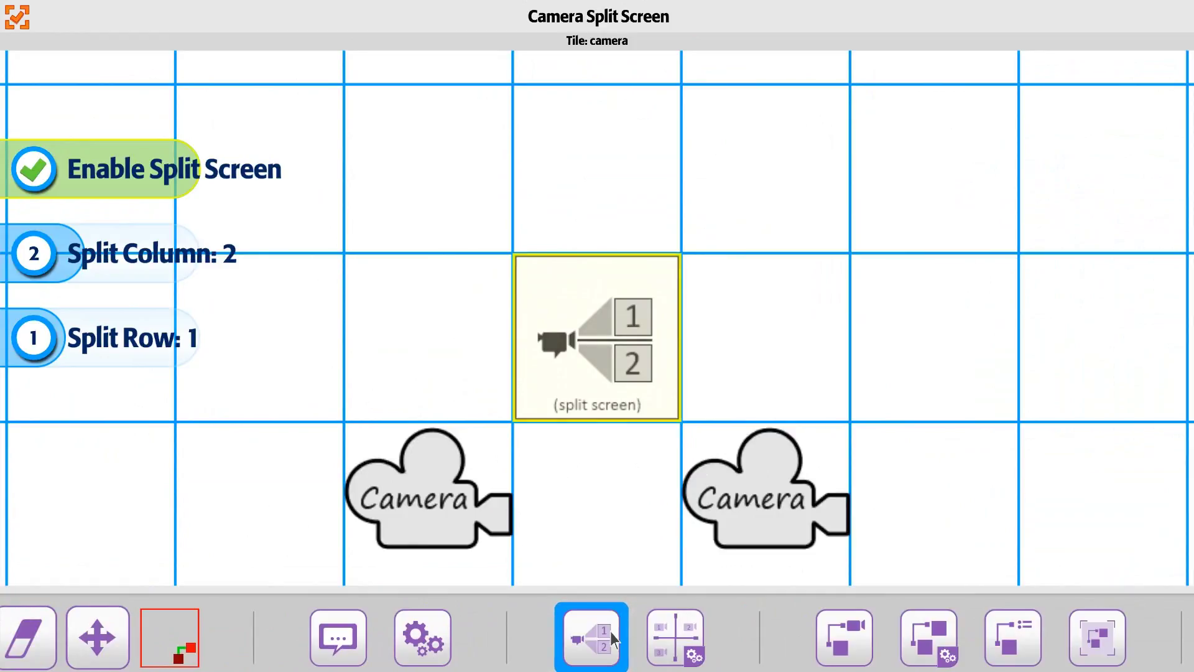
pyautogui.click(673, 636)
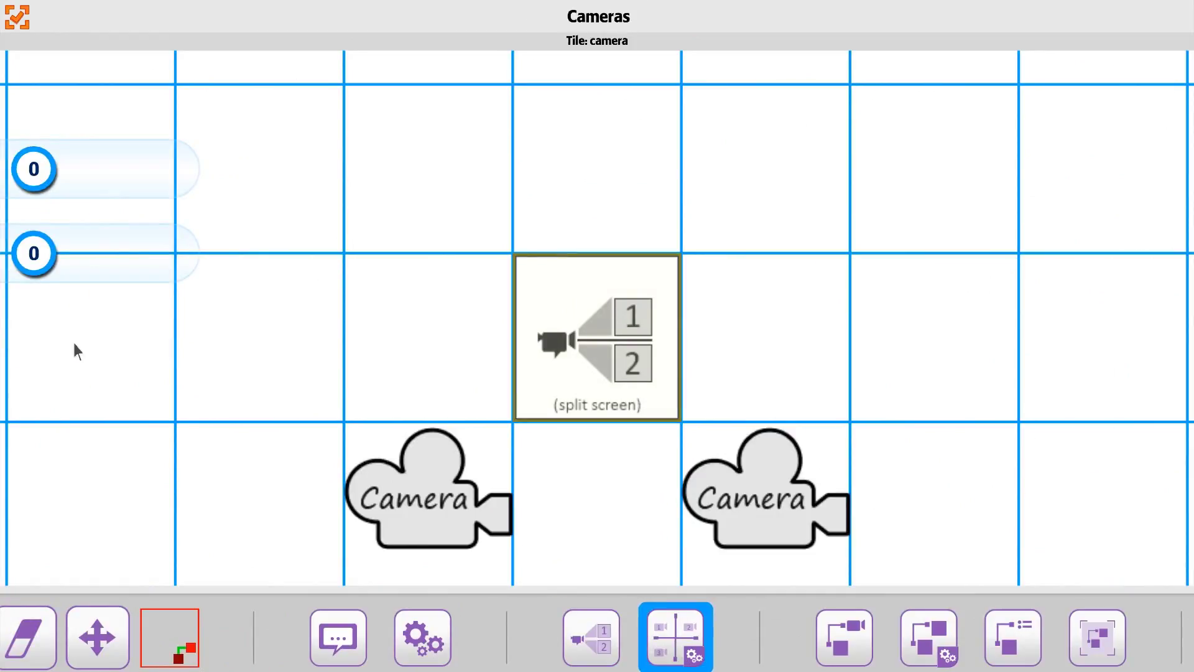
pyautogui.click(17, 17)
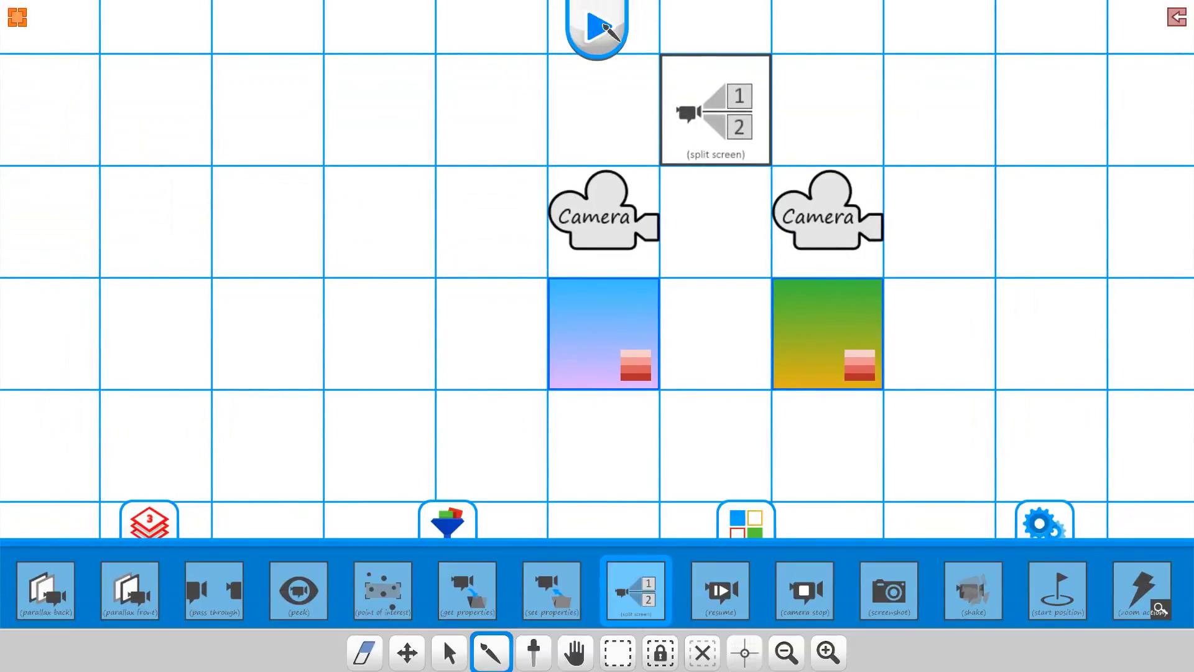
pyautogui.click(598, 26)
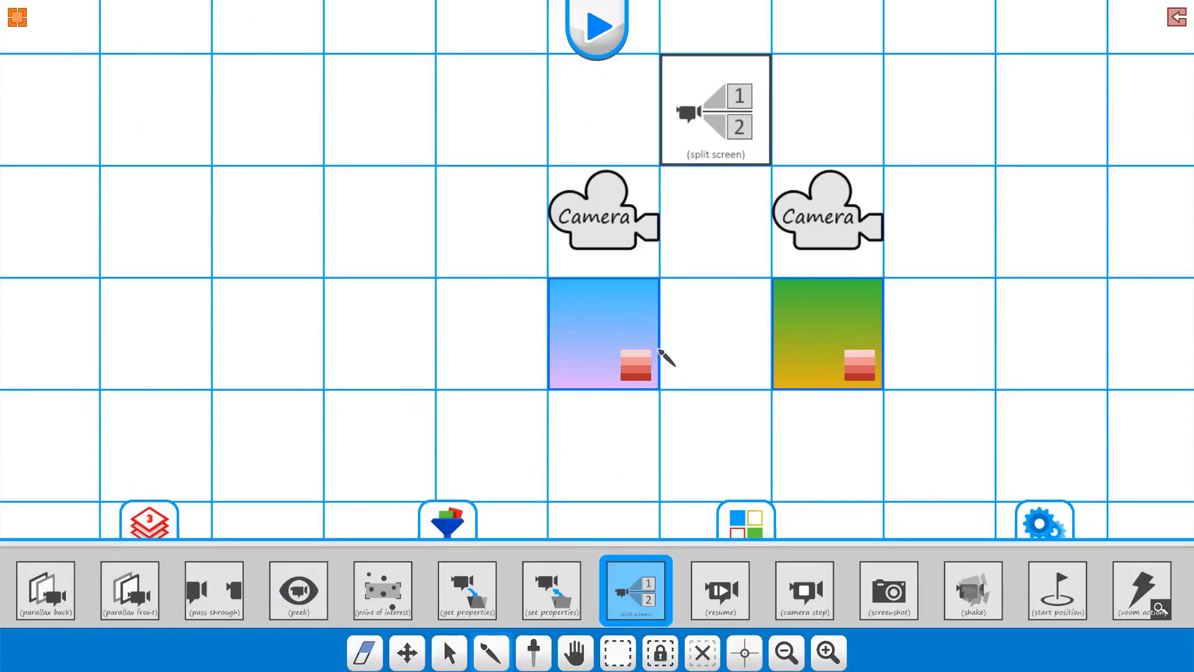
# - Paint a long row of block tiles beneath the two backgrounds
pyautogui.scroll(-3, 666, 358)
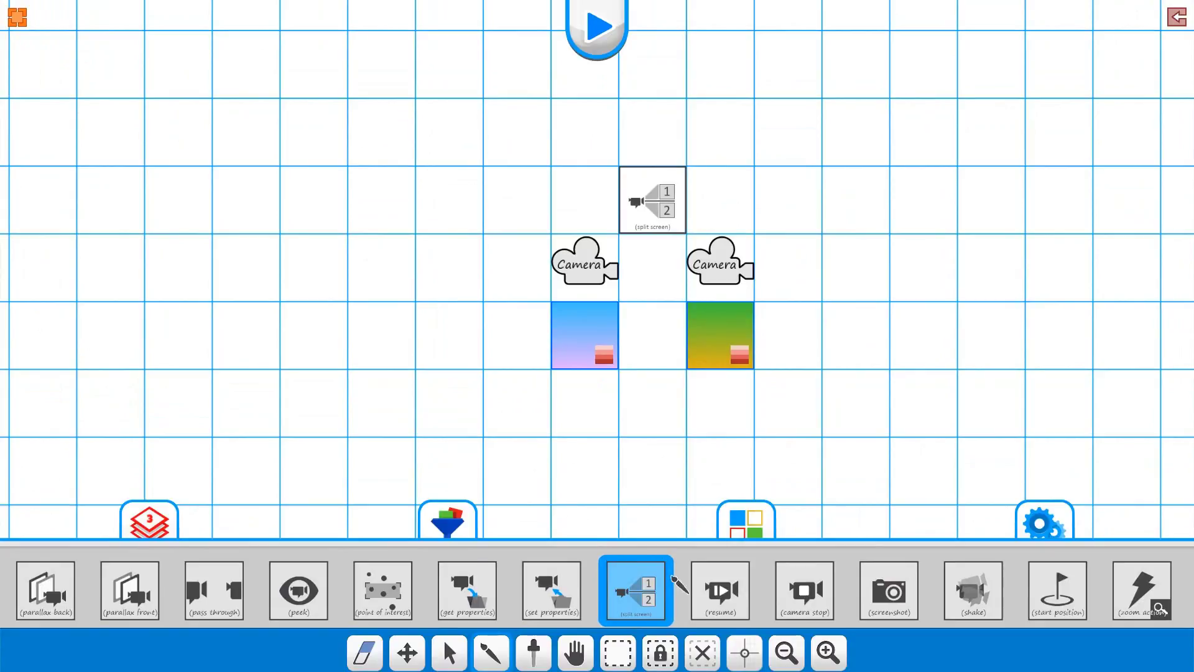
pyautogui.click(768, 531)
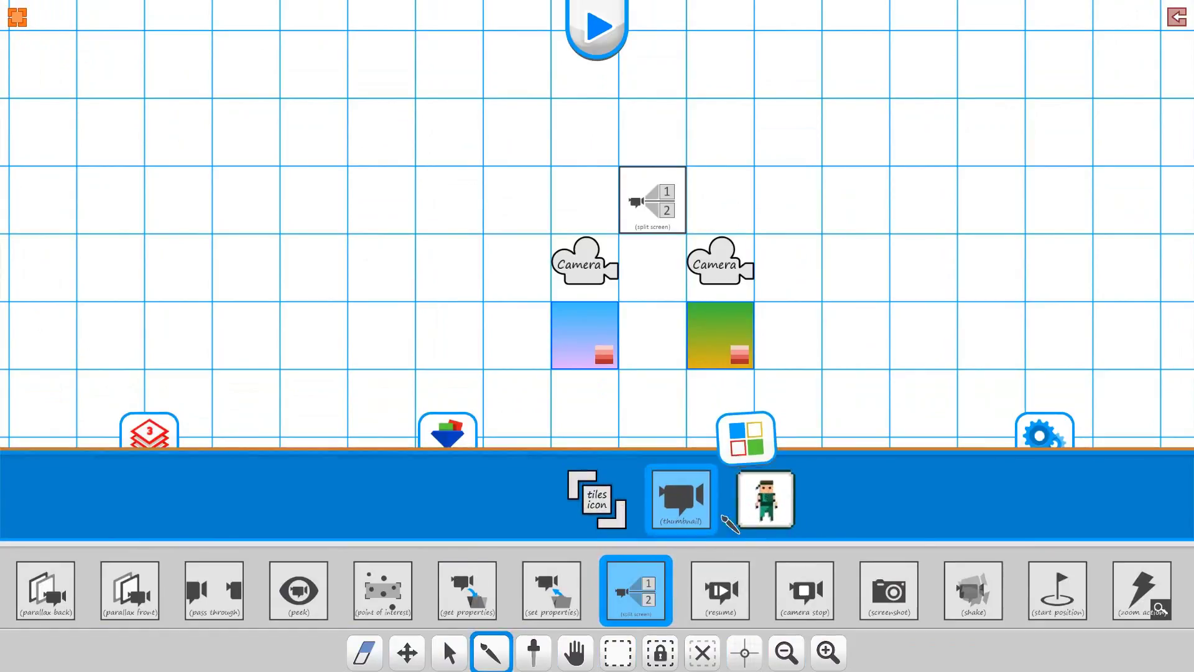
pyautogui.click(766, 566)
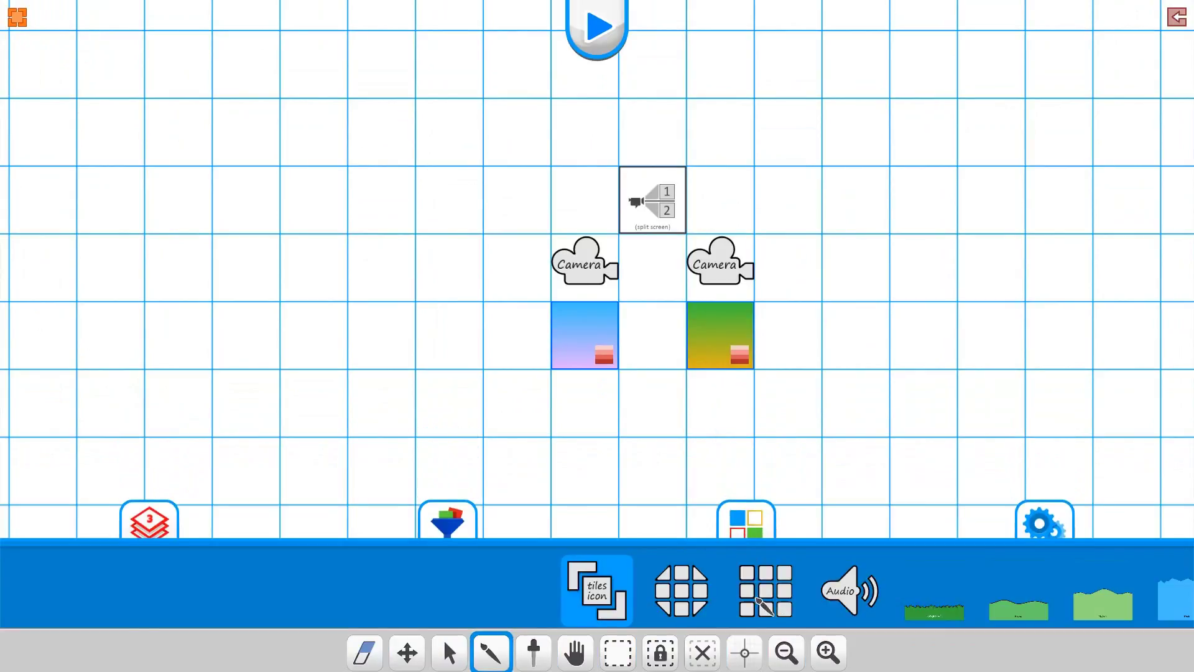
pyautogui.moveTo(458, 424)
pyautogui.mouseDown()
pyautogui.moveTo(878, 430)
pyautogui.moveTo(546, 415)
pyautogui.moveTo(629, 465)
pyautogui.mouseUp()
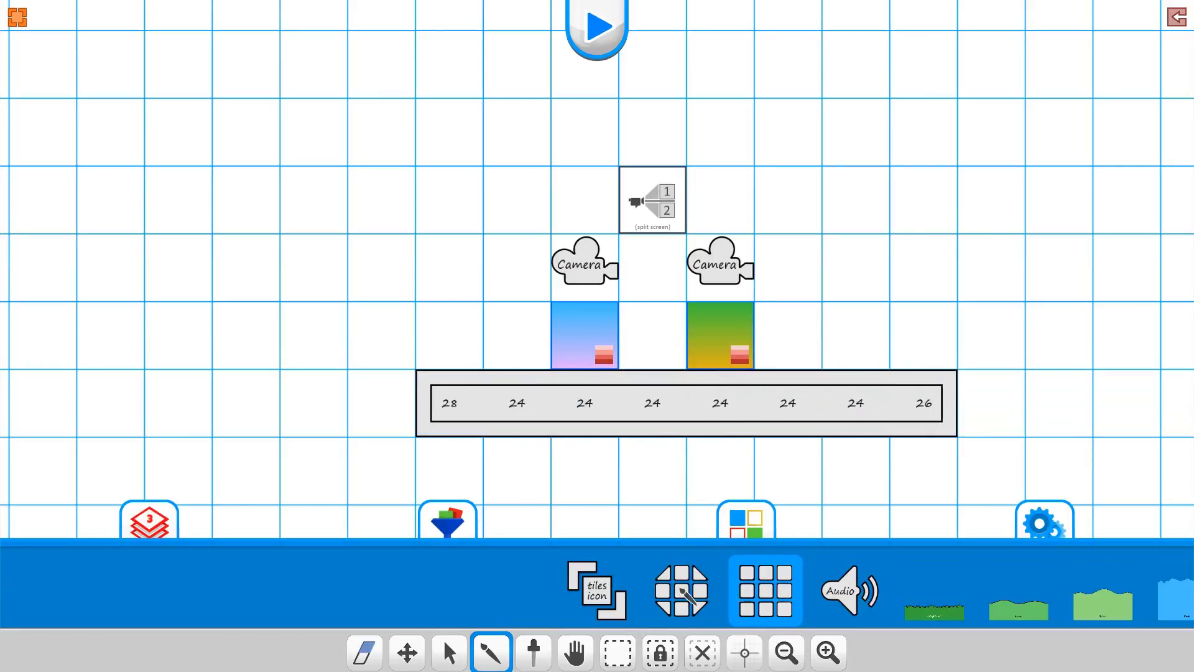
# - Place the Player left of the blue tile and a Bomb at the right end, then play
pyautogui.scroll(-5, 384, 598)
pyautogui.scroll(-2, 388, 601)
pyautogui.click(386, 600)
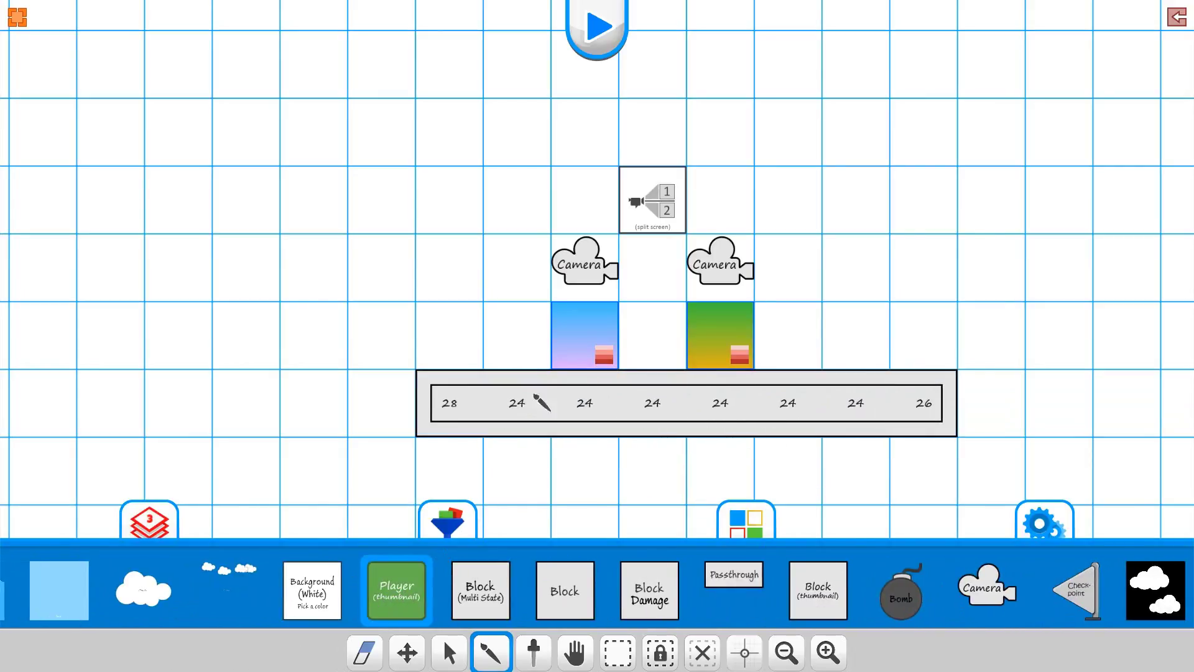
pyautogui.click(526, 350)
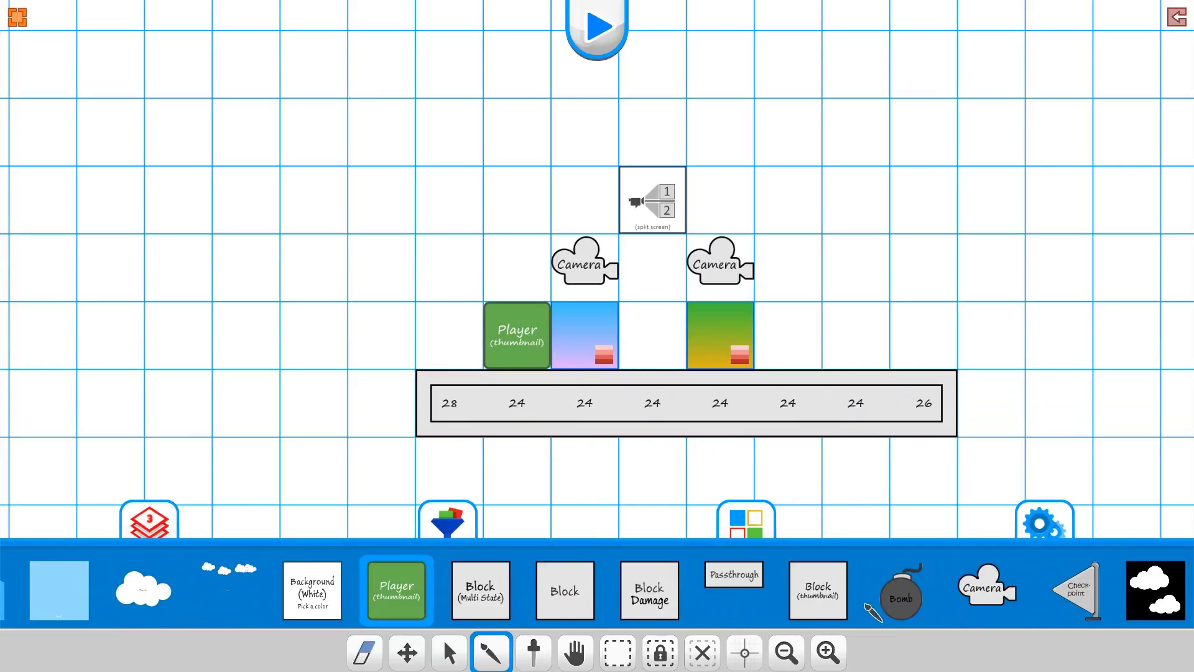
pyautogui.click(902, 600)
pyautogui.click(877, 357)
pyautogui.click(609, 47)
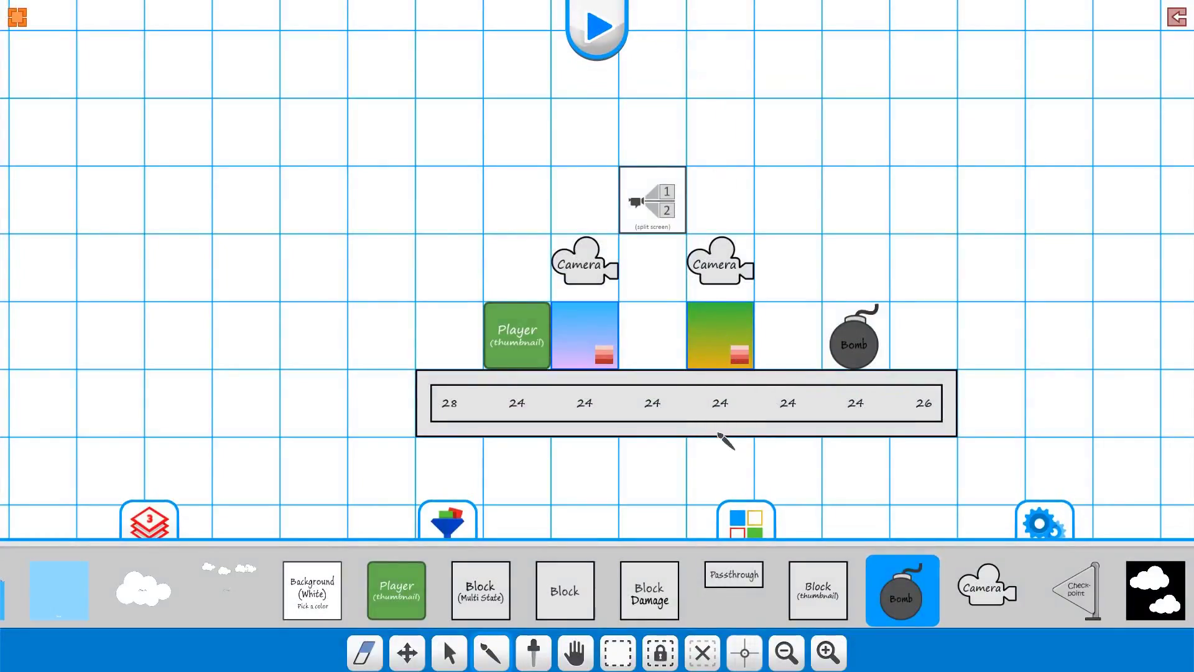
pyautogui.click(403, 586)
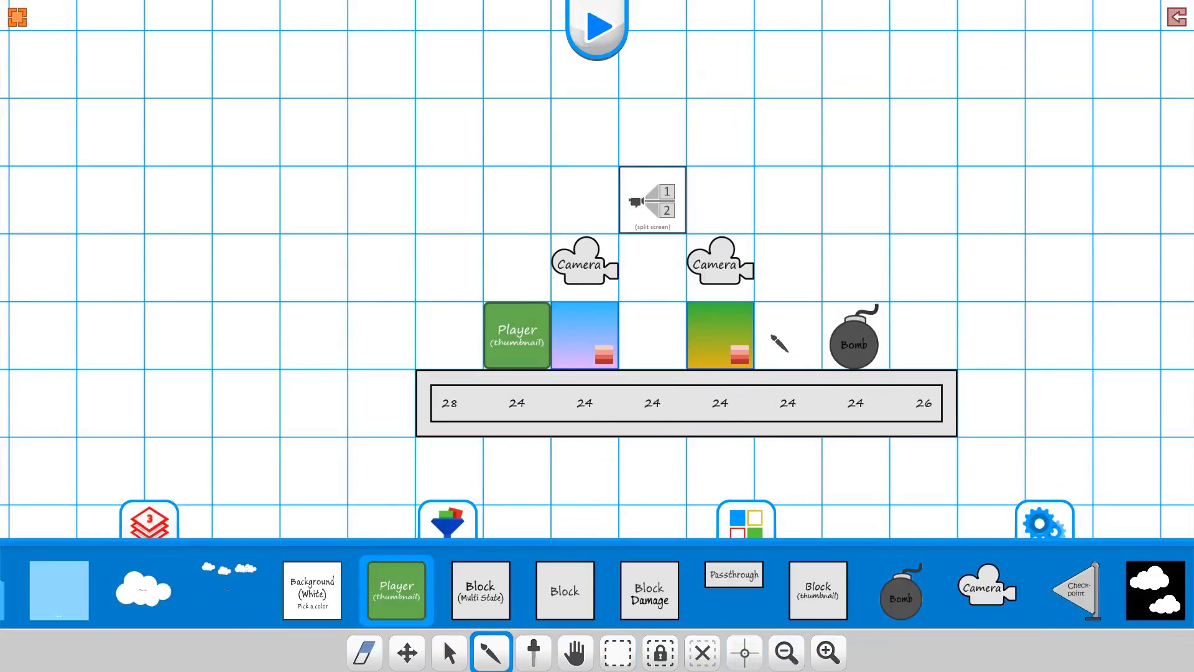